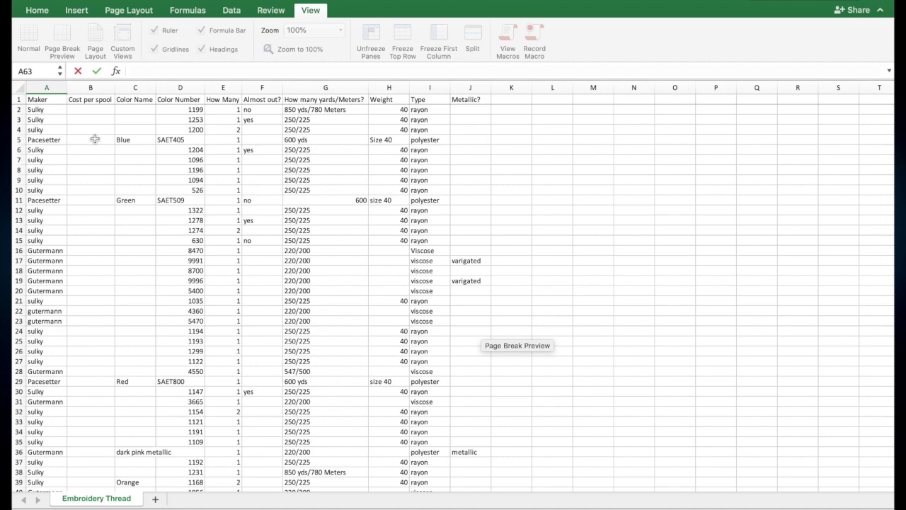
- Review the thread inventory's columns from Maker through Almost out?, including the How Many entries
{"action": "scroll", "coordinate": [95, 140], "scroll_direction": "up", "scroll_amount": 2}
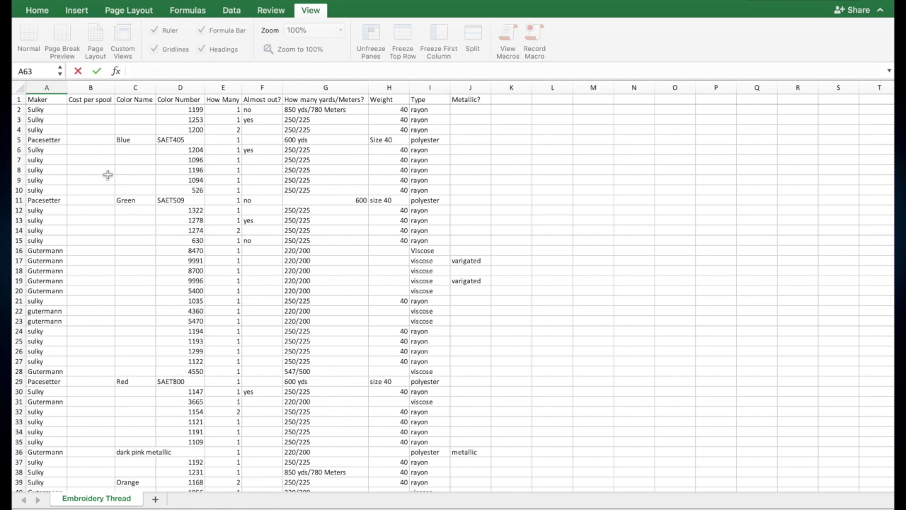
{"action": "left_click", "coordinate": [53, 98]}
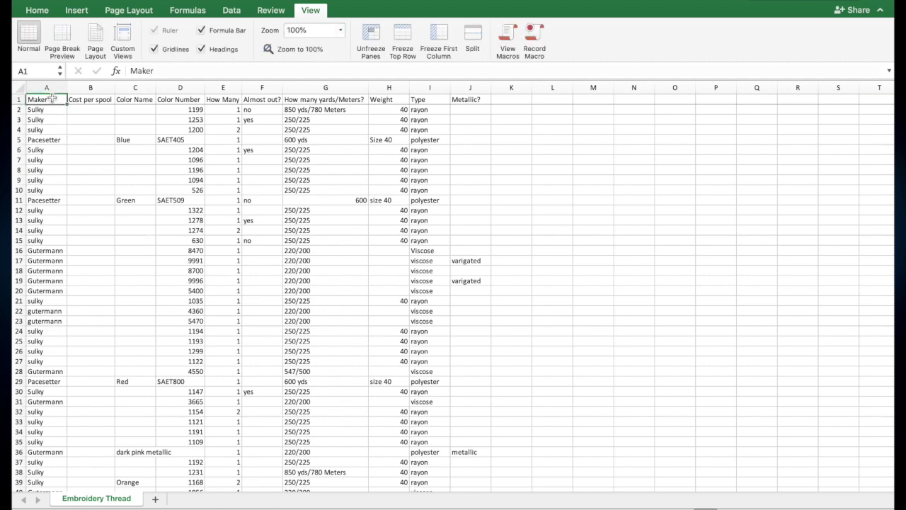
{"action": "left_click", "coordinate": [85, 98]}
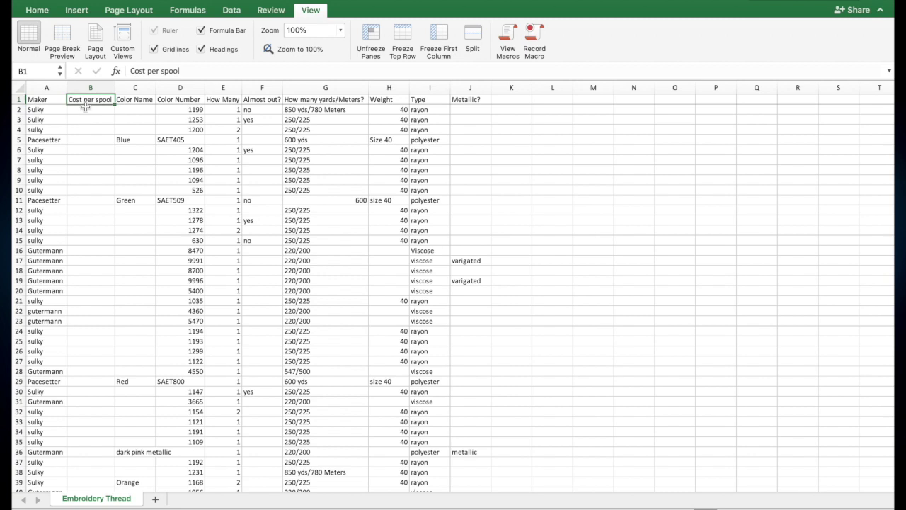
{"action": "left_click", "coordinate": [140, 99]}
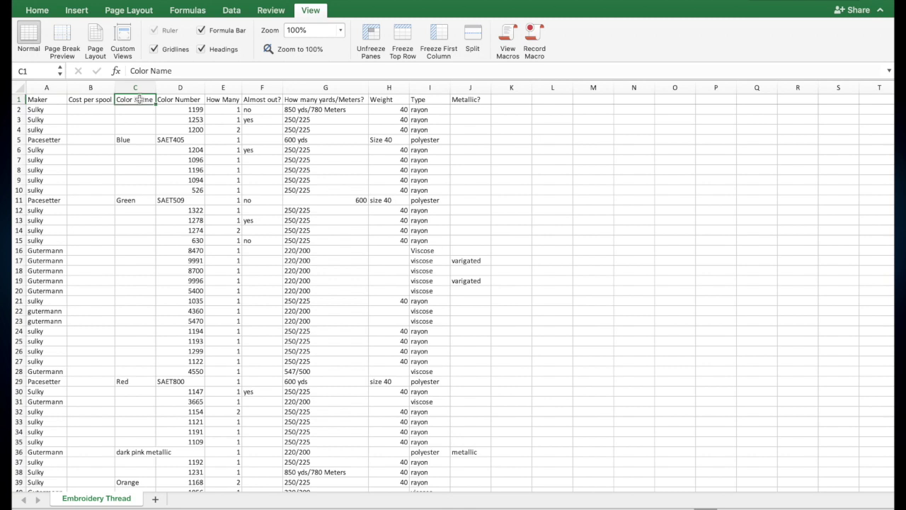
{"action": "left_click", "coordinate": [188, 99]}
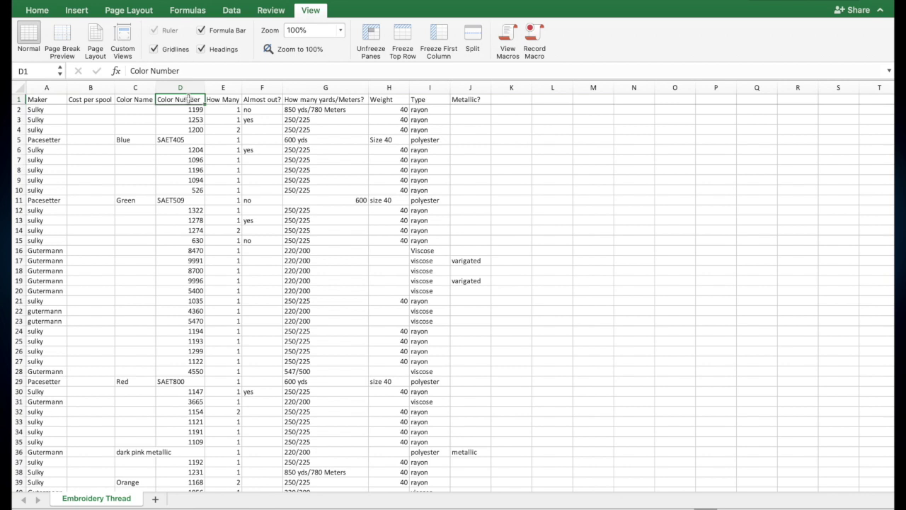
{"action": "left_click", "coordinate": [226, 87]}
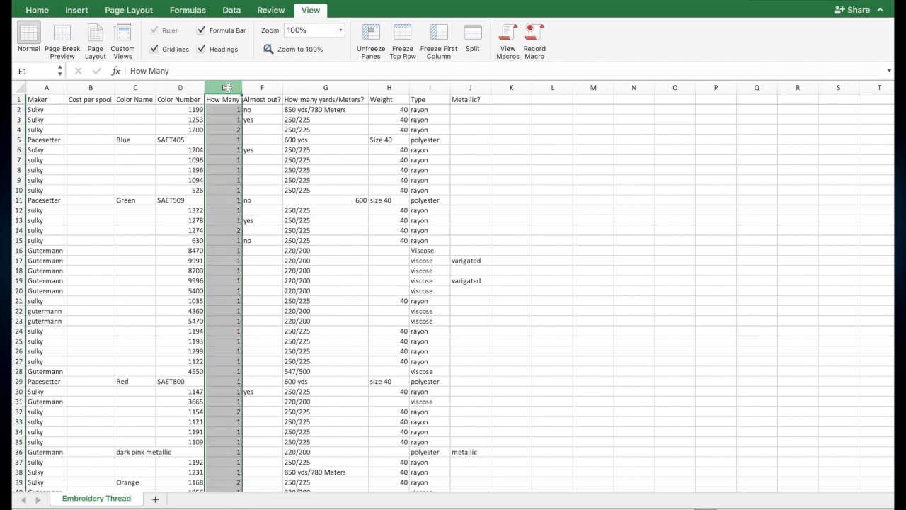
{"action": "left_click", "coordinate": [231, 129]}
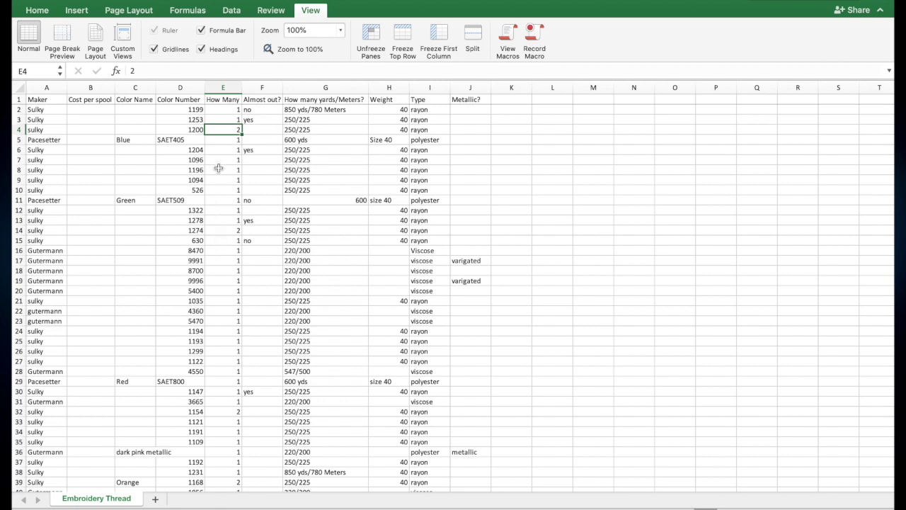
{"action": "left_click", "coordinate": [263, 87]}
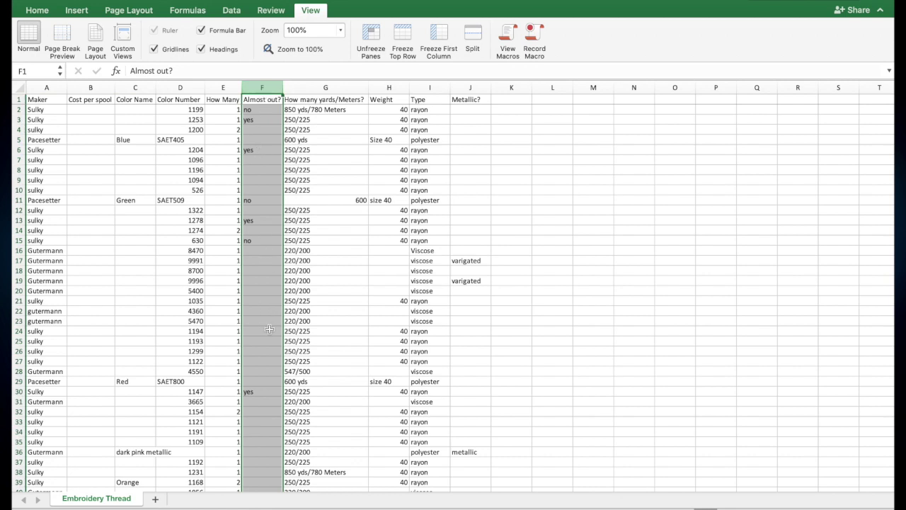
{"action": "left_click", "coordinate": [255, 392]}
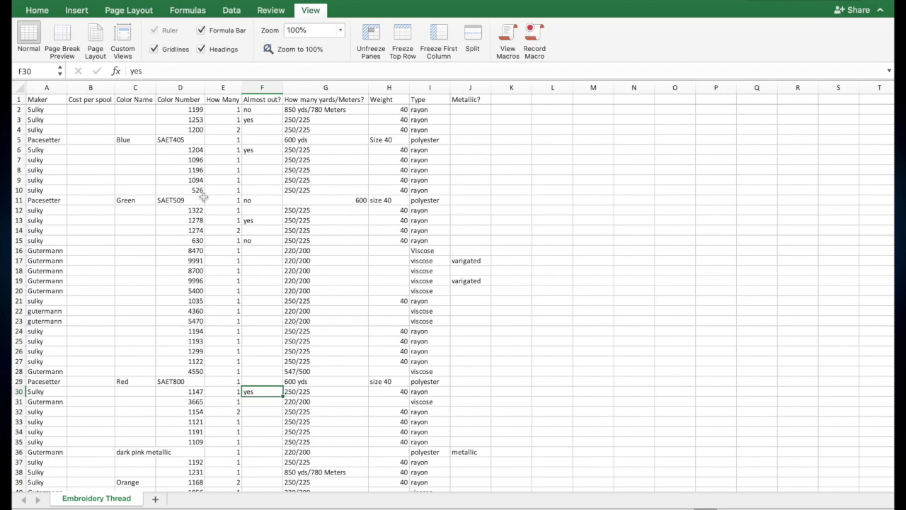
- Look through the embroidery thread rows down to the end of the list
{"action": "scroll", "coordinate": [203, 197], "scroll_direction": "down", "scroll_amount": 8}
{"action": "scroll", "coordinate": [203, 197], "scroll_direction": "down", "scroll_amount": 5}
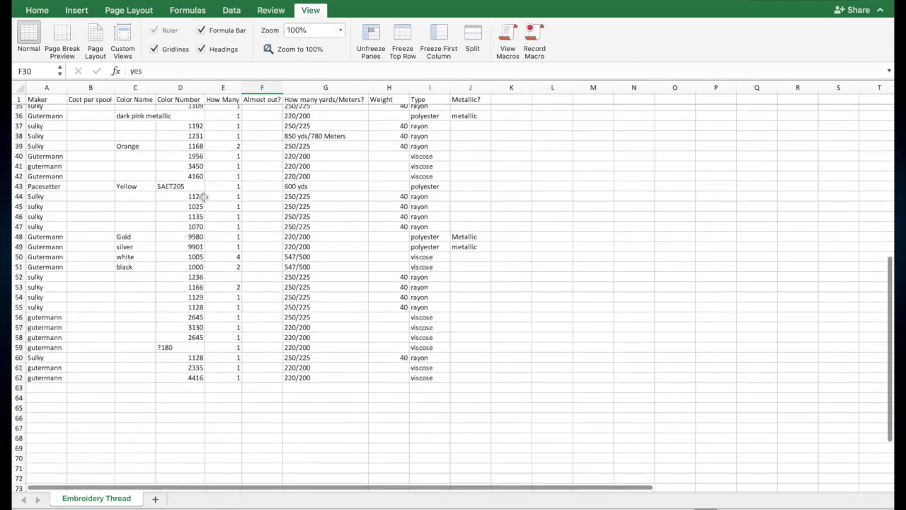
{"action": "scroll", "coordinate": [203, 196], "scroll_direction": "down", "scroll_amount": 3}
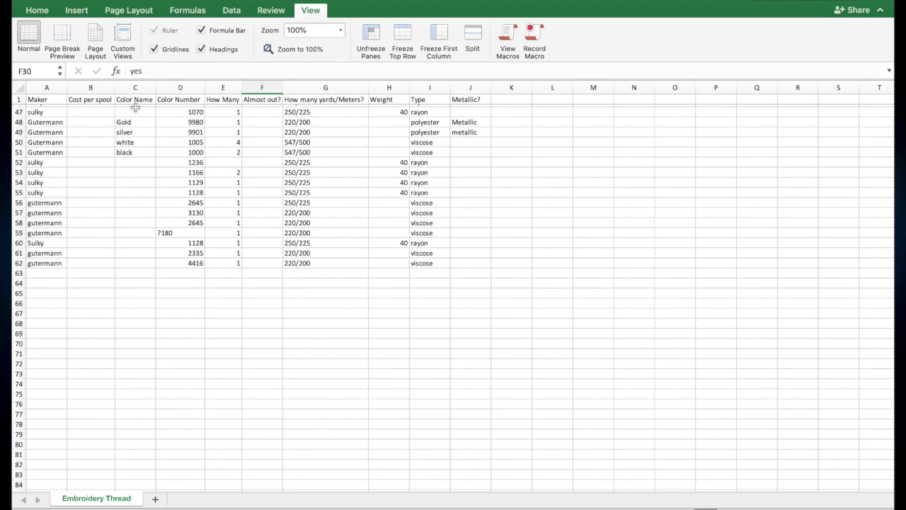
{"action": "scroll", "coordinate": [135, 106], "scroll_direction": "down", "scroll_amount": 4}
{"action": "scroll", "coordinate": [135, 107], "scroll_direction": "up", "scroll_amount": 9}
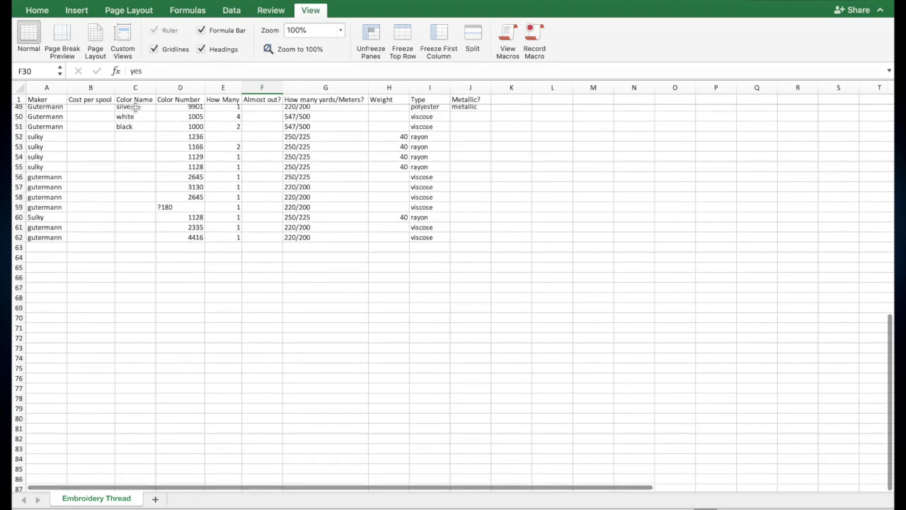
{"action": "scroll", "coordinate": [135, 106], "scroll_direction": "up", "scroll_amount": 10}
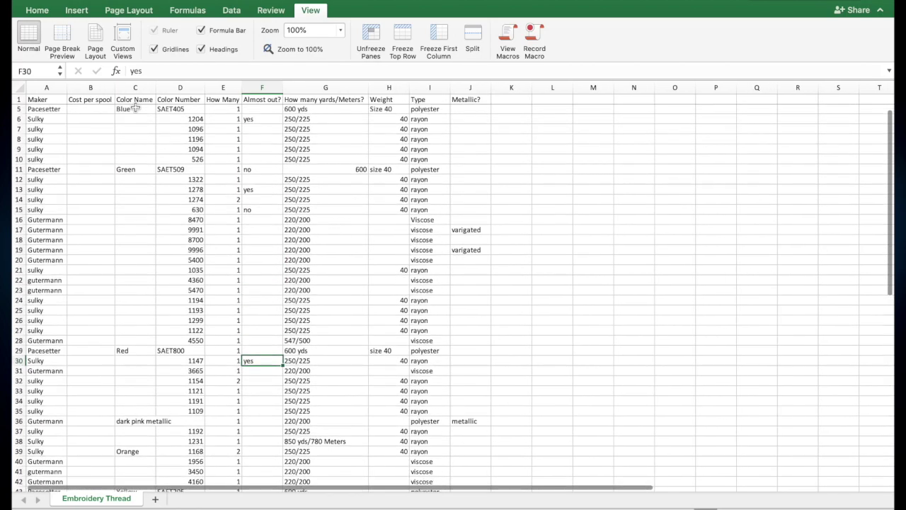
{"action": "scroll", "coordinate": [136, 106], "scroll_direction": "down", "scroll_amount": 10}
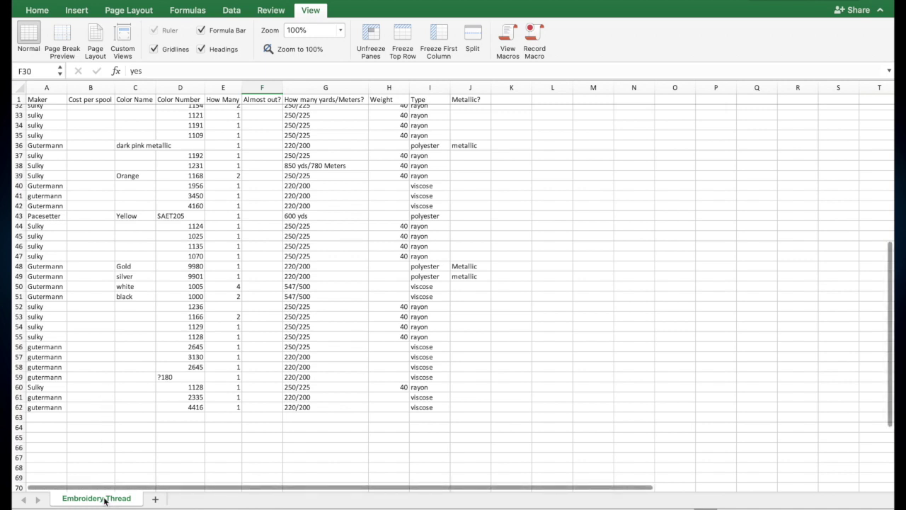
- Add a new worksheet after Embroidery Thread and name it Sewing Patterns
{"action": "left_click", "coordinate": [155, 500]}
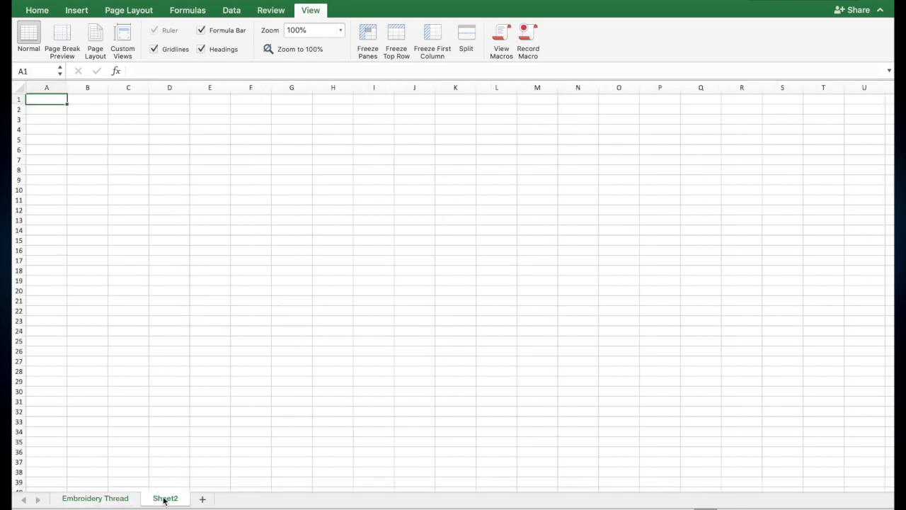
{"action": "right_click", "coordinate": [163, 500]}
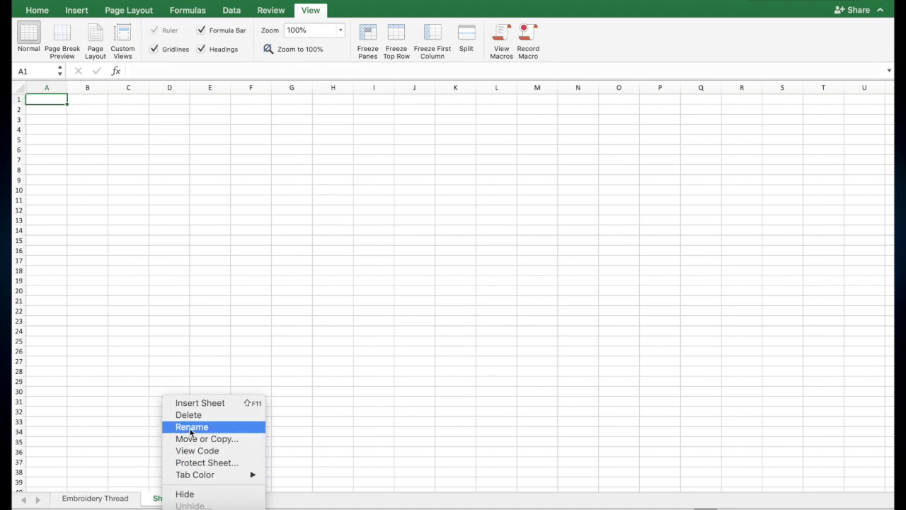
{"action": "left_click", "coordinate": [190, 426]}
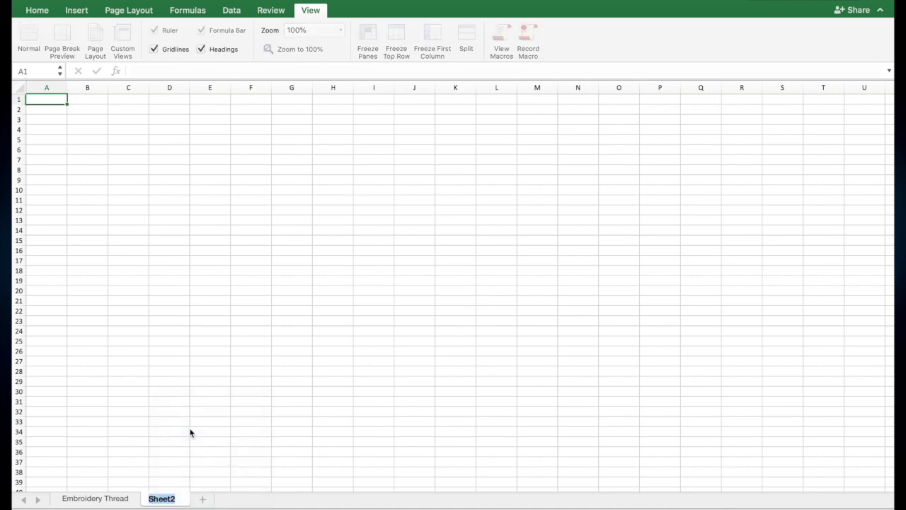
{"action": "type", "text": "Sewing Patterns"}
{"action": "key", "text": "Return"}
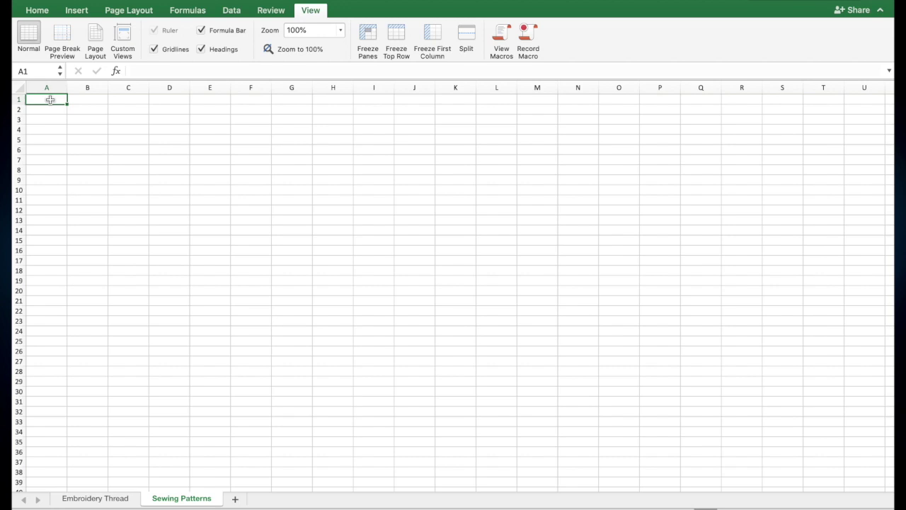
- Enter the column headings Company in A1 and Pattern # in B1 of the Sewing Patterns sheet
{"action": "type", "text": "Com"}
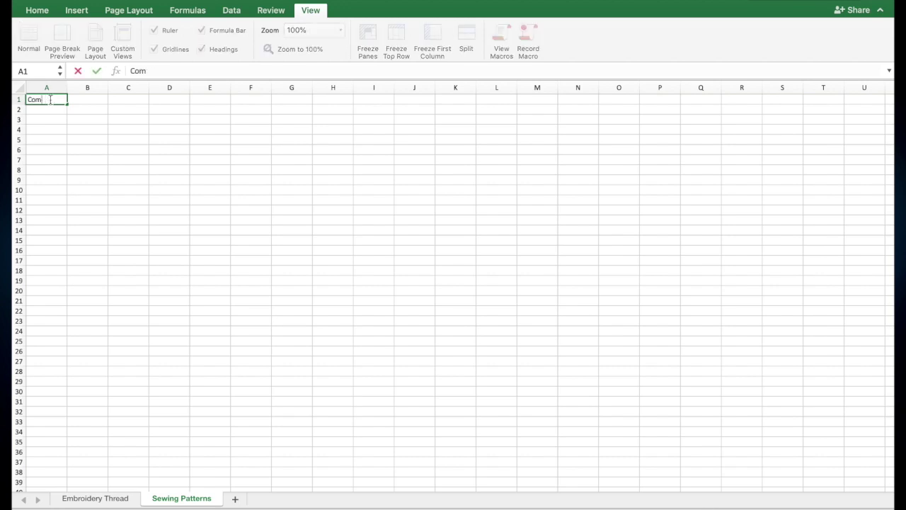
{"action": "type", "text": "pany"}
{"action": "key", "text": "Tab"}
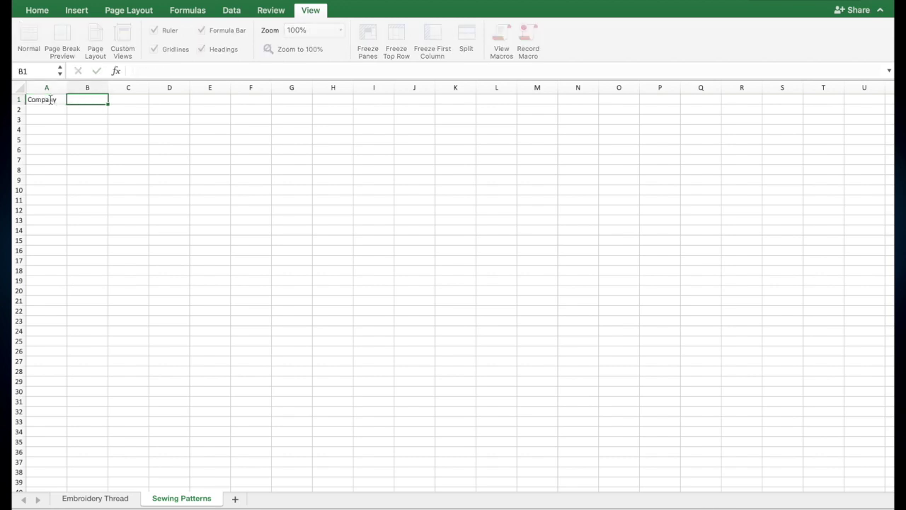
{"action": "type", "text": "Pattern #"}
{"action": "key", "text": "Tab"}
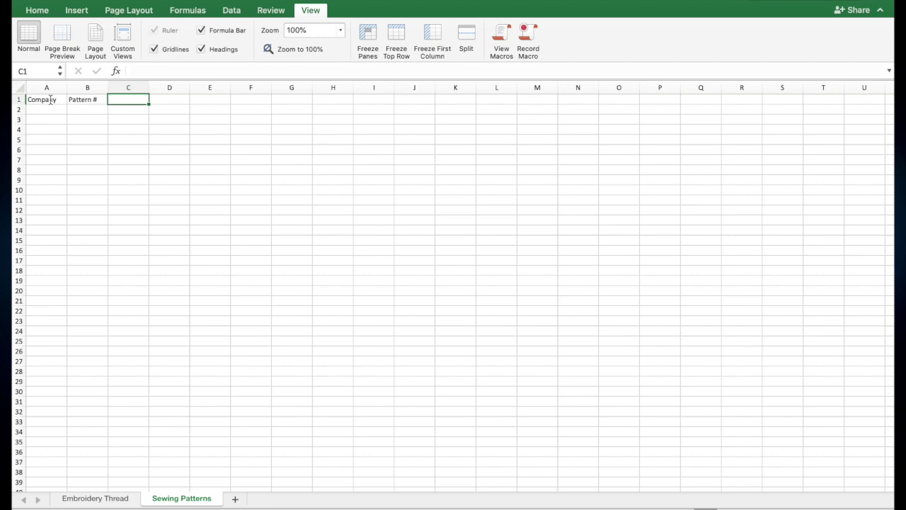
- Add a third worksheet after Sewing Patterns and name it Stabilizers
{"action": "left_click", "coordinate": [235, 498]}
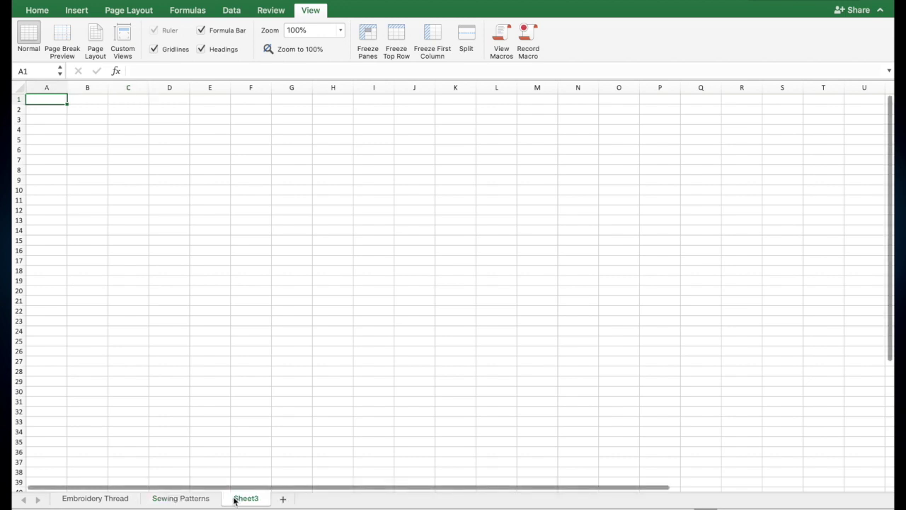
{"action": "right_click", "coordinate": [246, 500]}
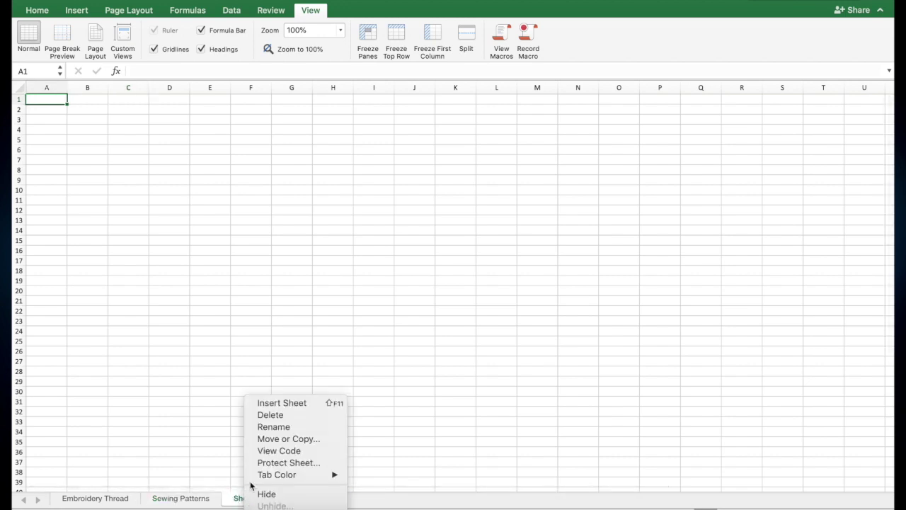
{"action": "left_click", "coordinate": [277, 429]}
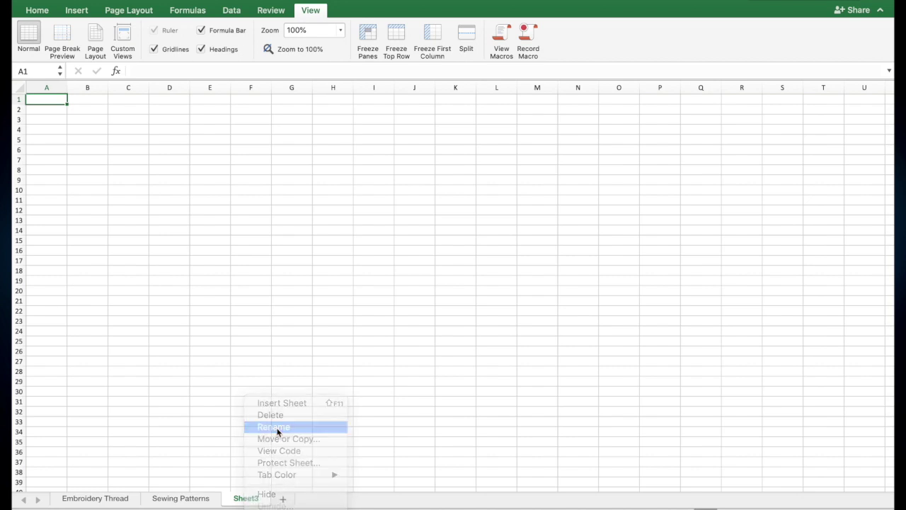
{"action": "type", "text": "Stabilize"}
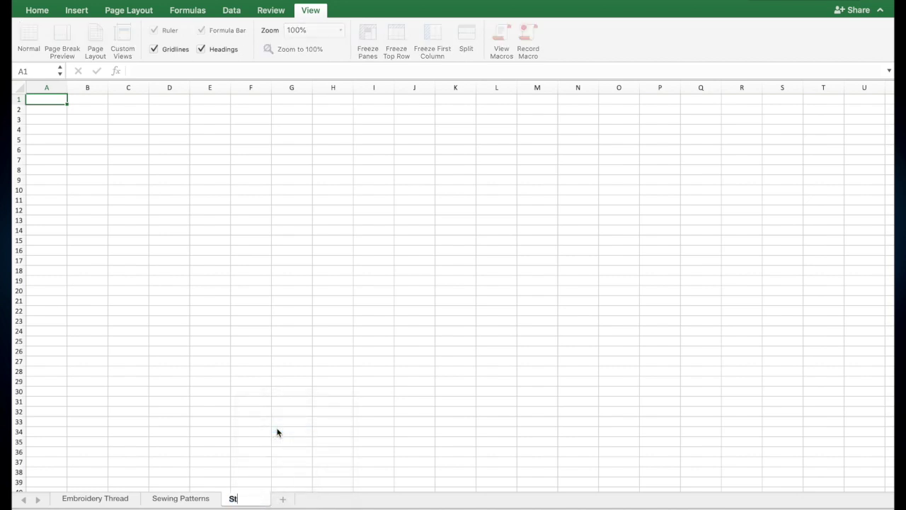
{"action": "key", "text": "BackSpace"}
{"action": "key", "text": "BackSpace"}
{"action": "key", "text": "BackSpace"}
{"action": "key", "text": "BackSpace"}
{"action": "type", "text": "lizers"}
{"action": "key", "text": "Return"}
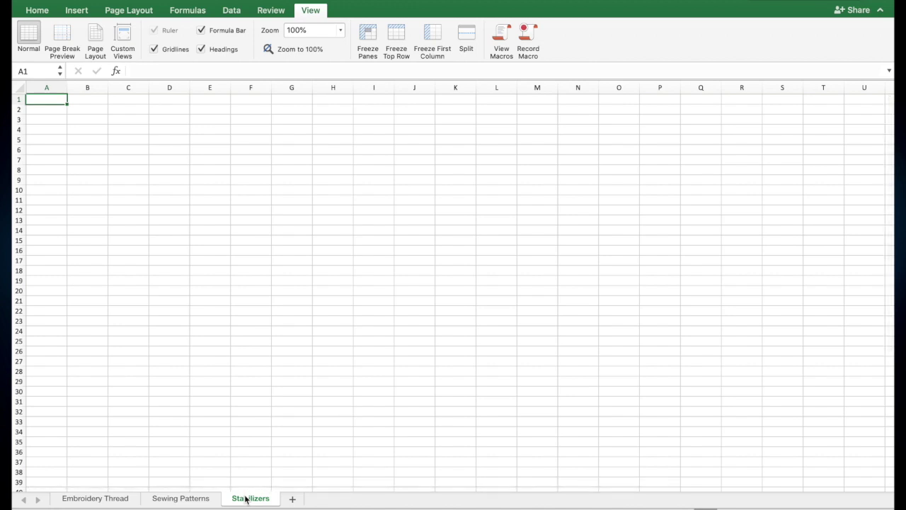
- Return to the Embroidery Thread sheet and save the workbook to the Desktop as .xlsx, named with the owner's first name plus "Sewing Supply List"
{"action": "left_click", "coordinate": [84, 502]}
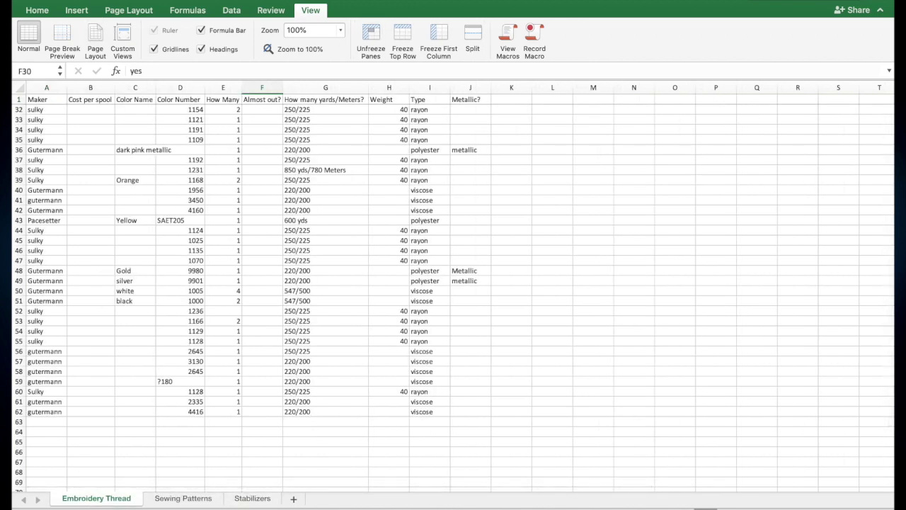
{"action": "left_click", "coordinate": [79, 0]}
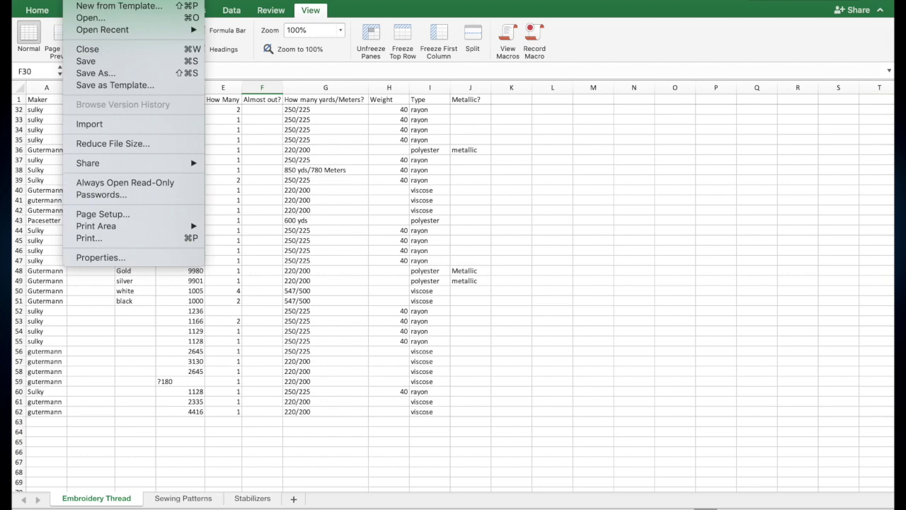
{"action": "left_click", "coordinate": [101, 73]}
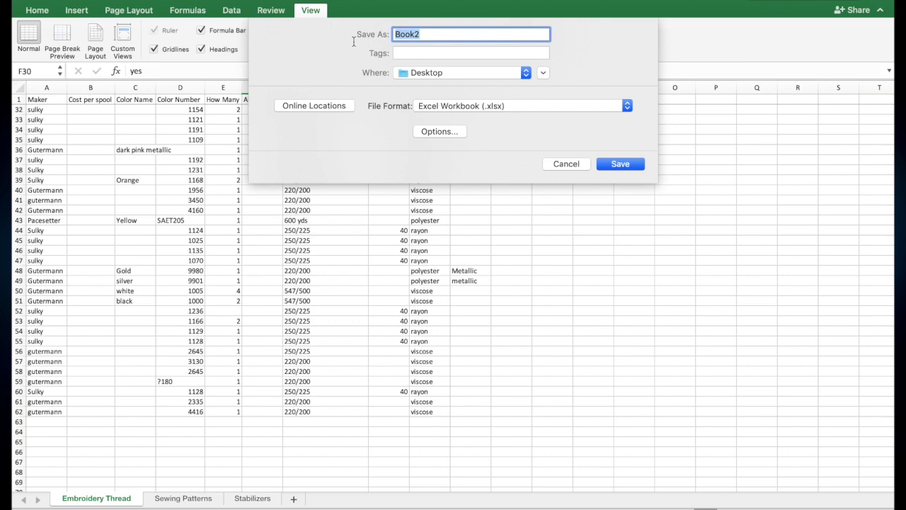
{"action": "type", "text": "Emily's Sewing Supply List"}
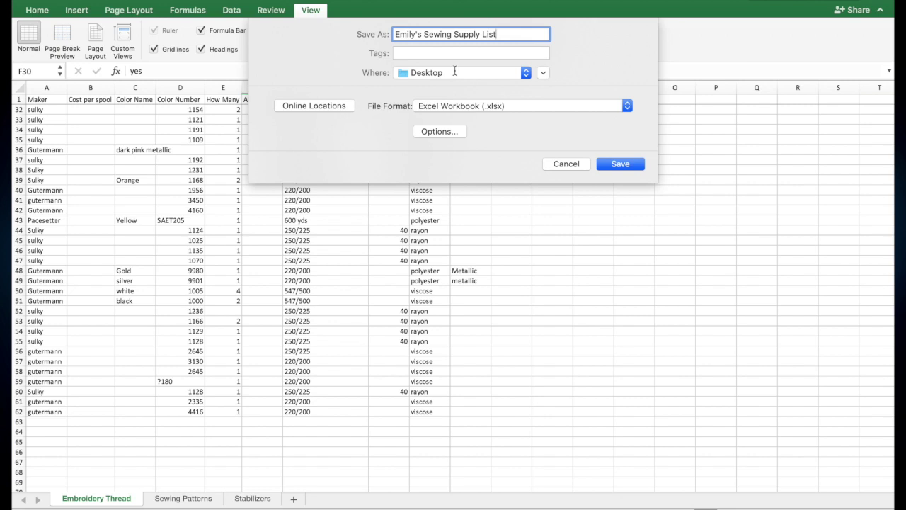
{"action": "left_click", "coordinate": [618, 164]}
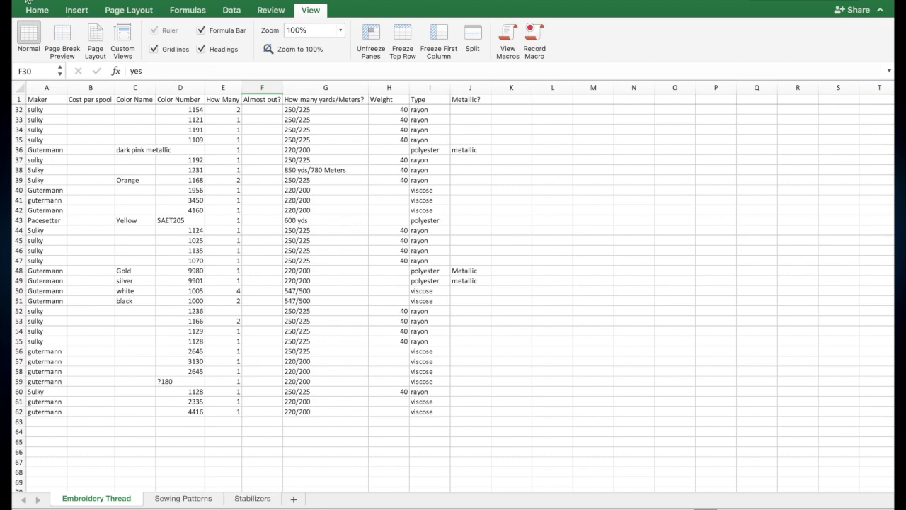
- Quit Excel, switch to Chrome and open Google Drive from the Google apps list
{"action": "key", "text": "super+q"}
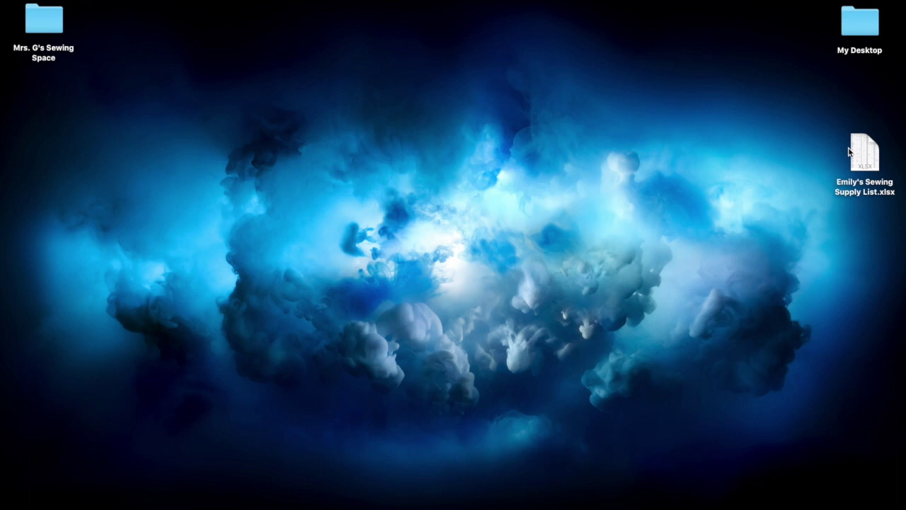
{"action": "mouse_move", "coordinate": [772, 504]}
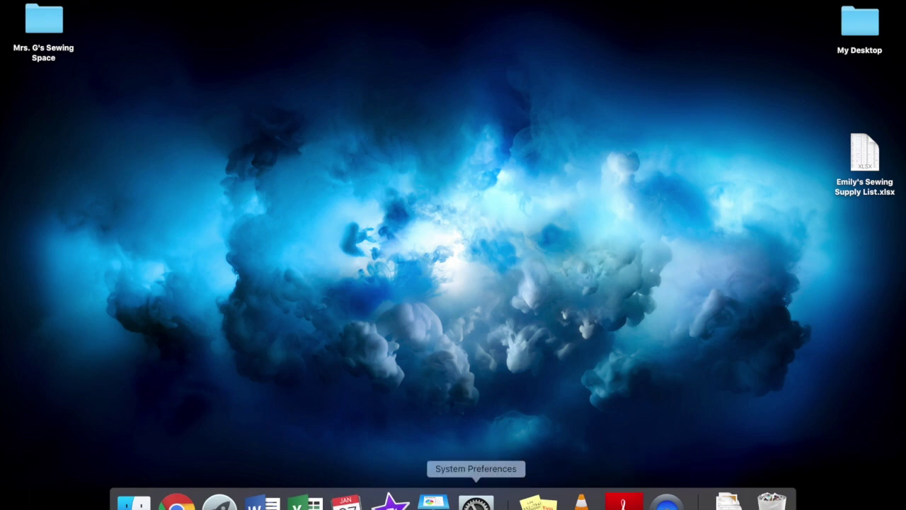
{"action": "left_click", "coordinate": [176, 504]}
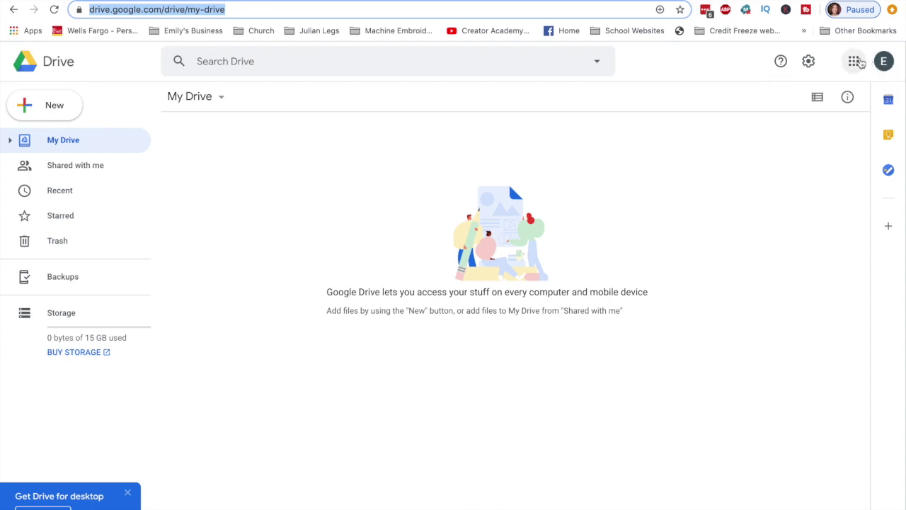
{"action": "left_click", "coordinate": [853, 64]}
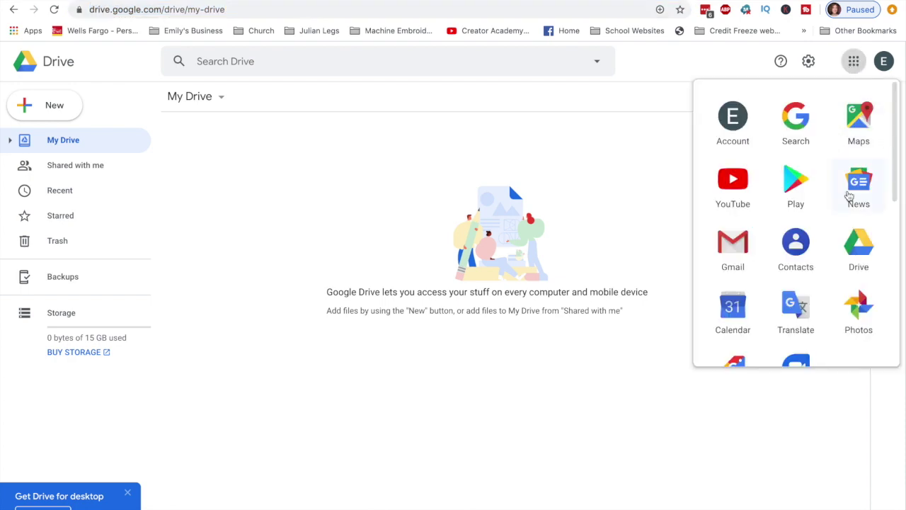
{"action": "left_click", "coordinate": [861, 246]}
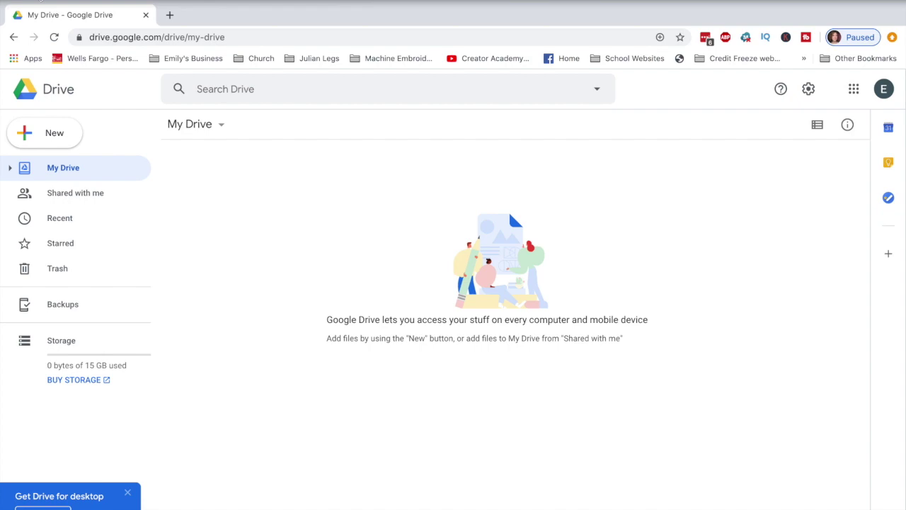
- Take the browser out of full screen and upload the Sewing Supply List .xlsx workbook from the Desktop to My Drive
{"action": "key", "text": "ctrl+super+f"}
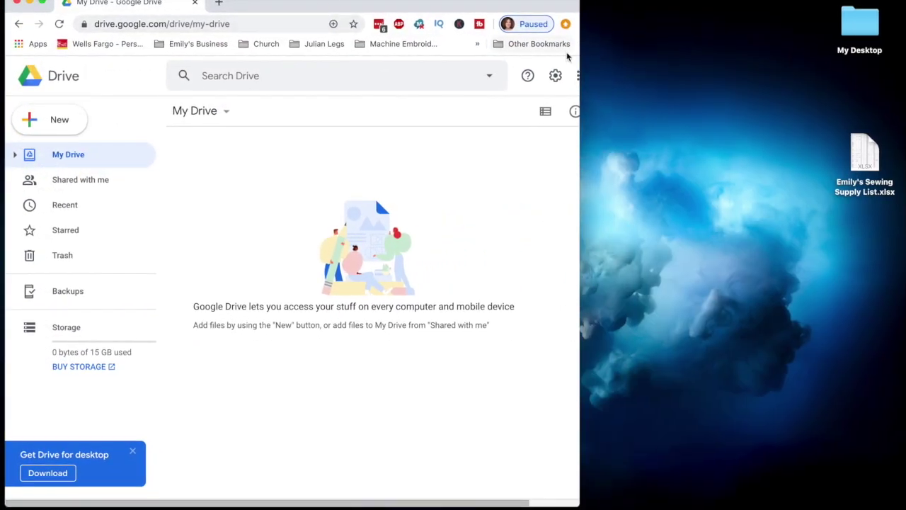
{"action": "left_click", "coordinate": [860, 165]}
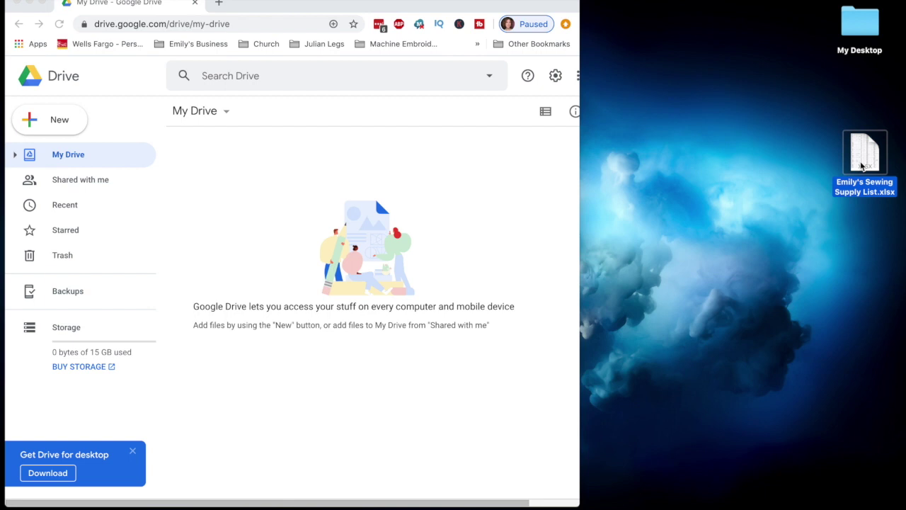
{"action": "left_click_drag", "start_coordinate": [861, 164], "coordinate": [403, 228]}
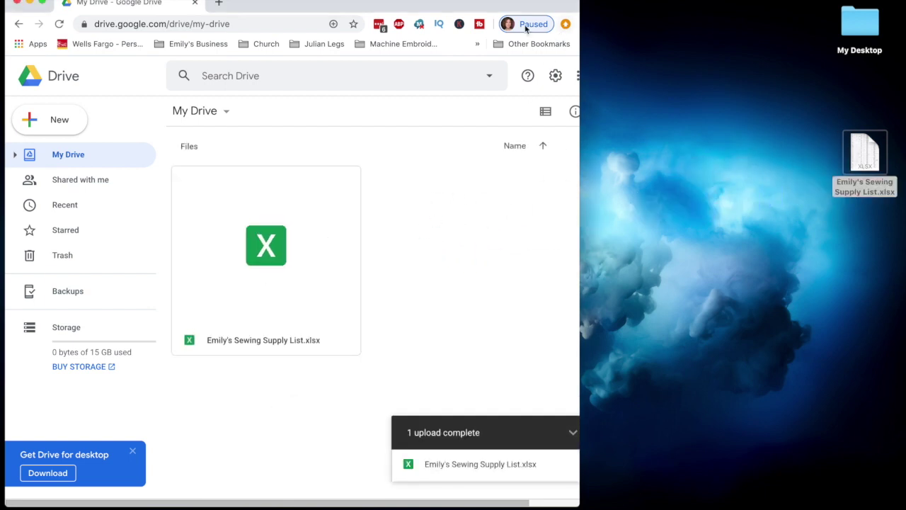
{"action": "left_click", "coordinate": [43, 3]}
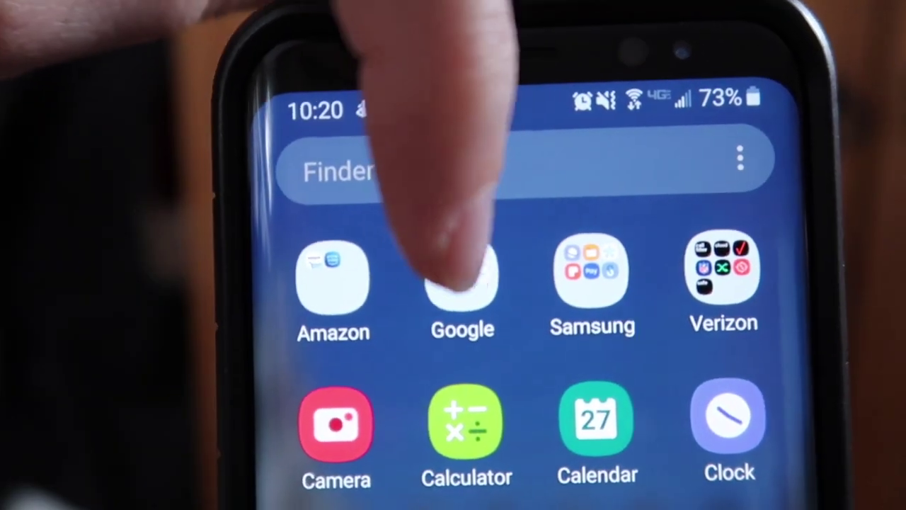
{"action": "left_click", "coordinate": [462, 280]}
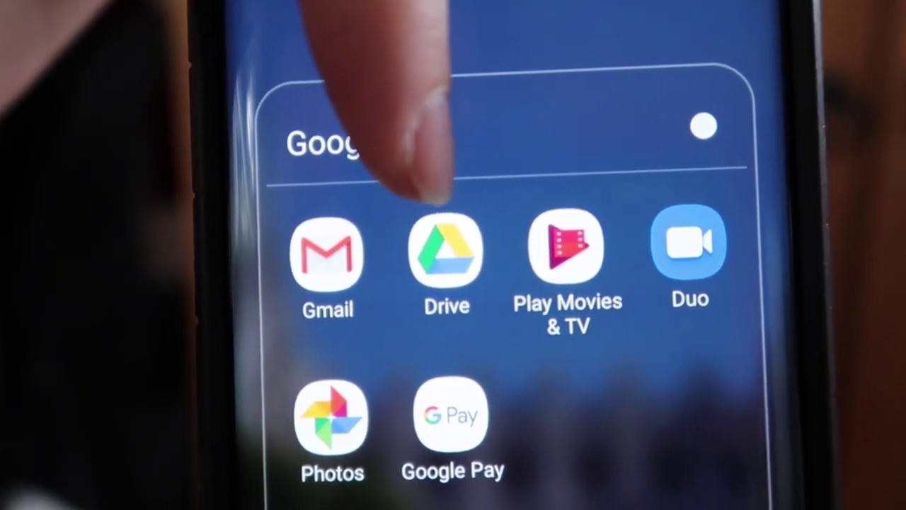
{"action": "left_click", "coordinate": [443, 262]}
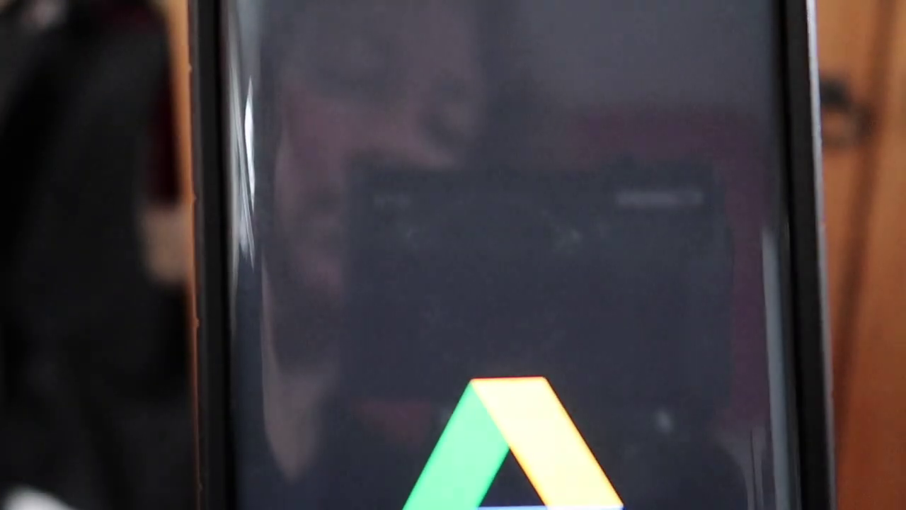